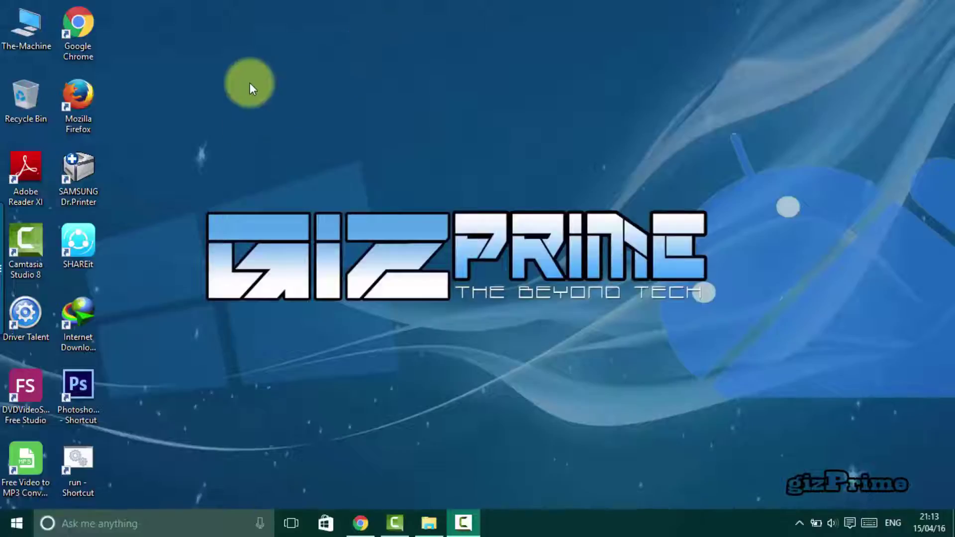
# Refresh the desktop and launch Photoshop CS6 from its desktop shortcut.
pyautogui.rightClick(249, 83)
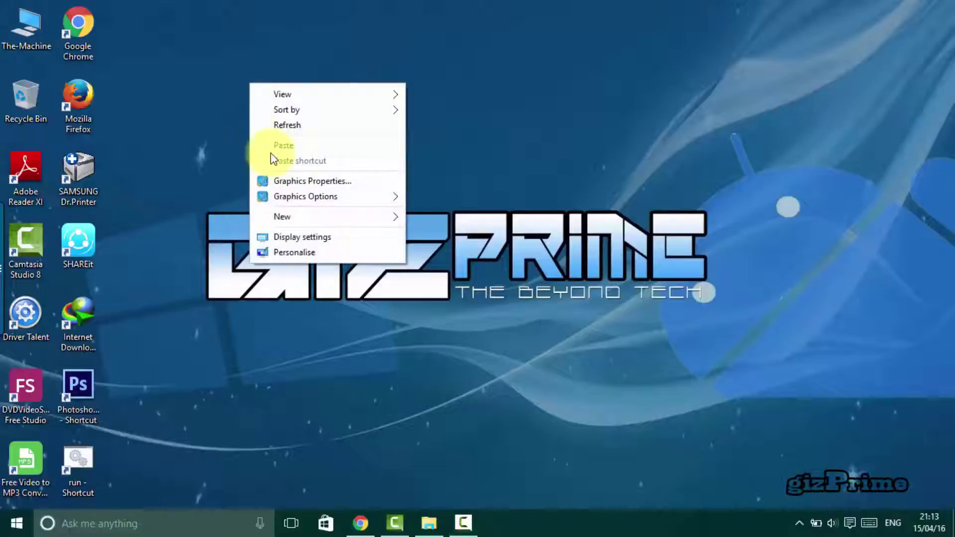
pyautogui.click(285, 128)
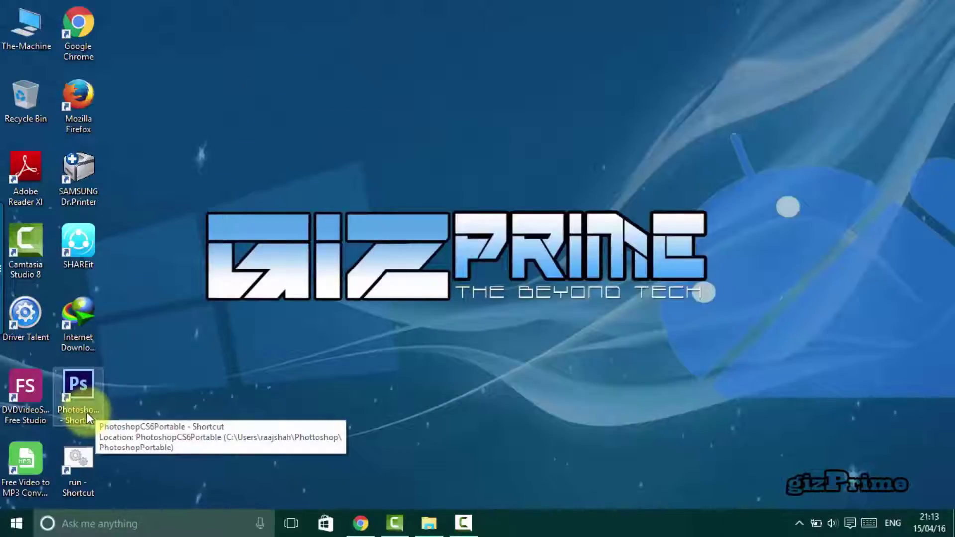
pyautogui.click(85, 410)
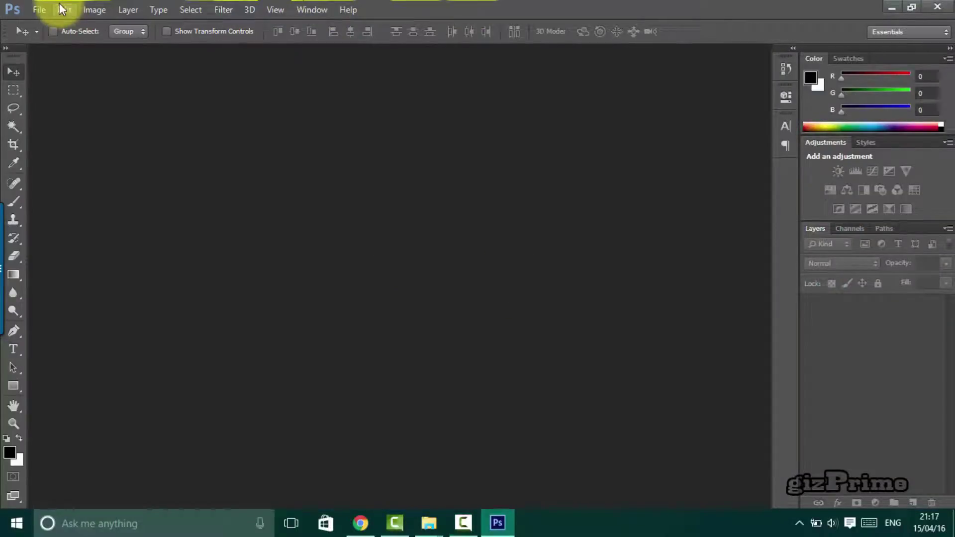
# Create a new blank document with the default settings.
pyautogui.click(40, 10)
pyautogui.click(59, 24)
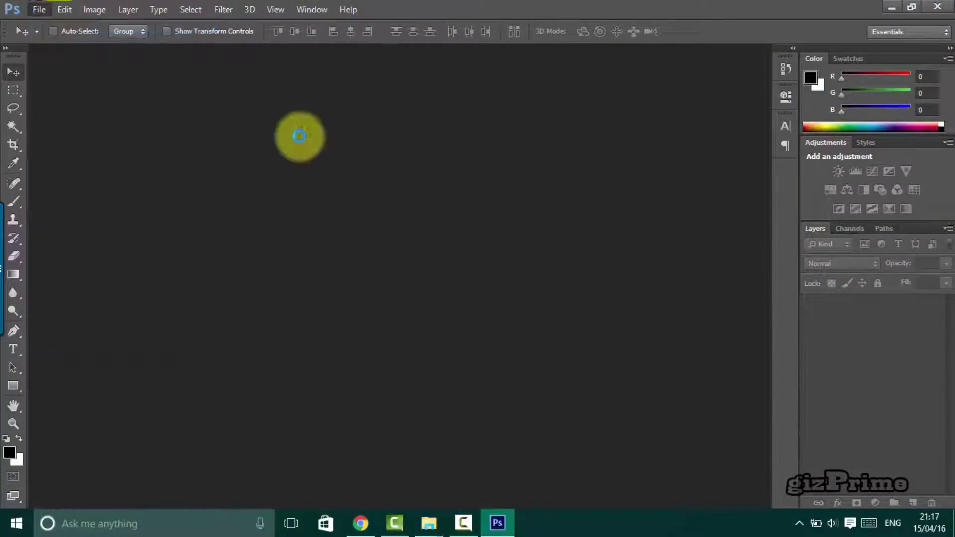
pyautogui.click(617, 122)
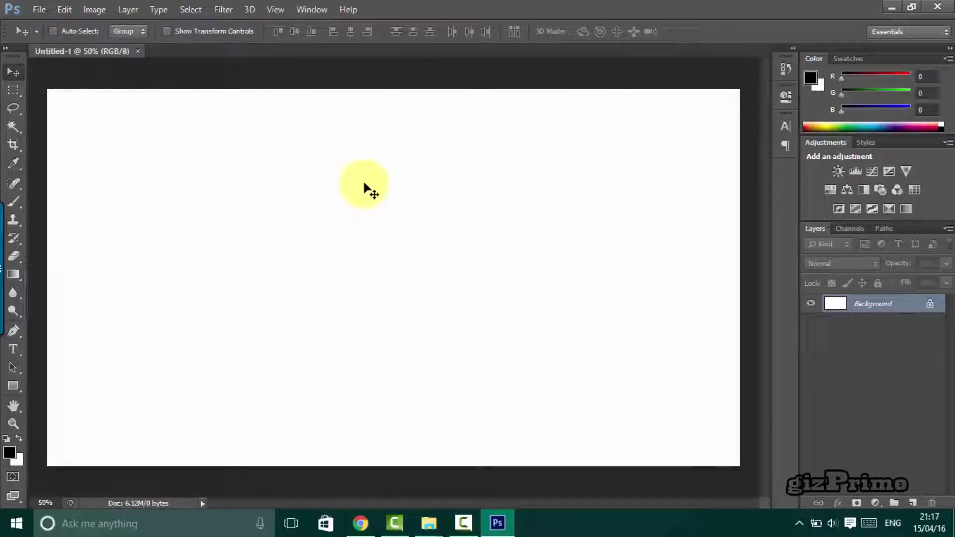
# Fill the canvas with a diagonal gradient from blue (41,132,196) to white.
pyautogui.click(13, 275)
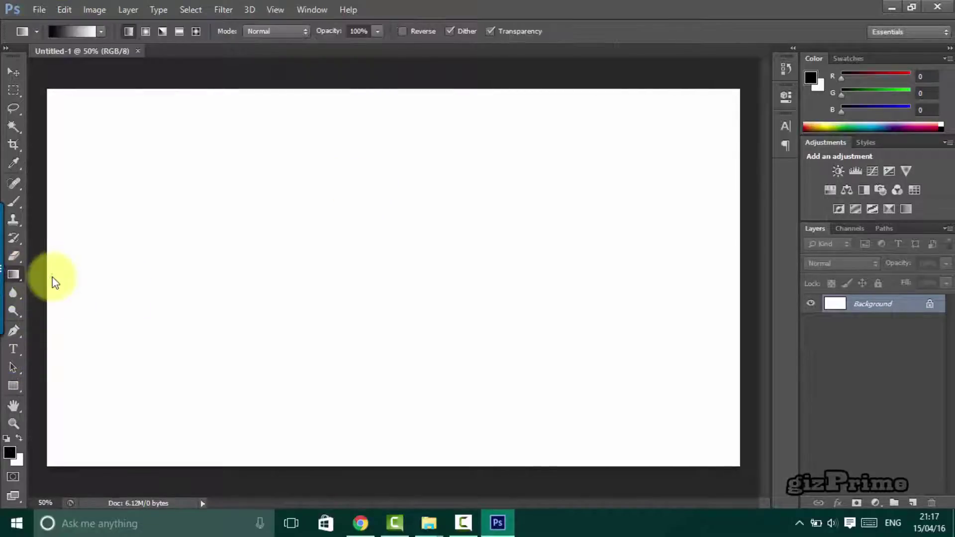
pyautogui.click(811, 77)
pyautogui.click(722, 199)
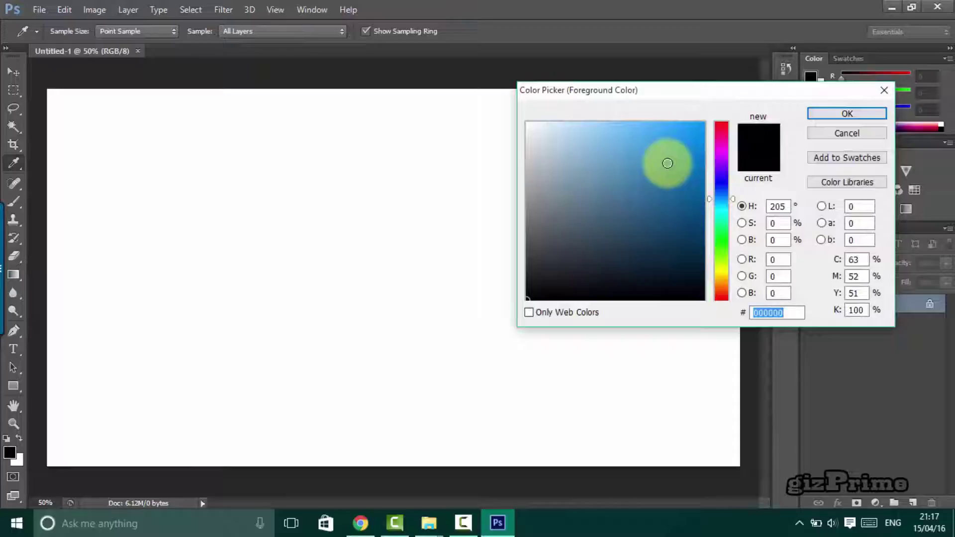
pyautogui.click(667, 162)
pyautogui.click(846, 114)
pyautogui.moveTo(166, 162); pyautogui.dragTo(611, 426)
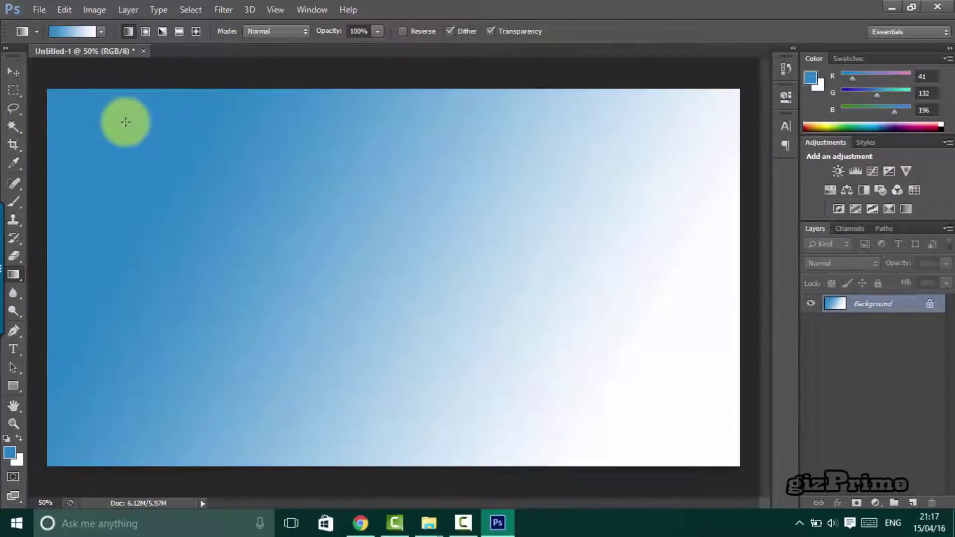
# Add a text layer reading 'GIZPRIME' on the left side of the canvas.
pyautogui.click(12, 348)
pyautogui.click(203, 247)
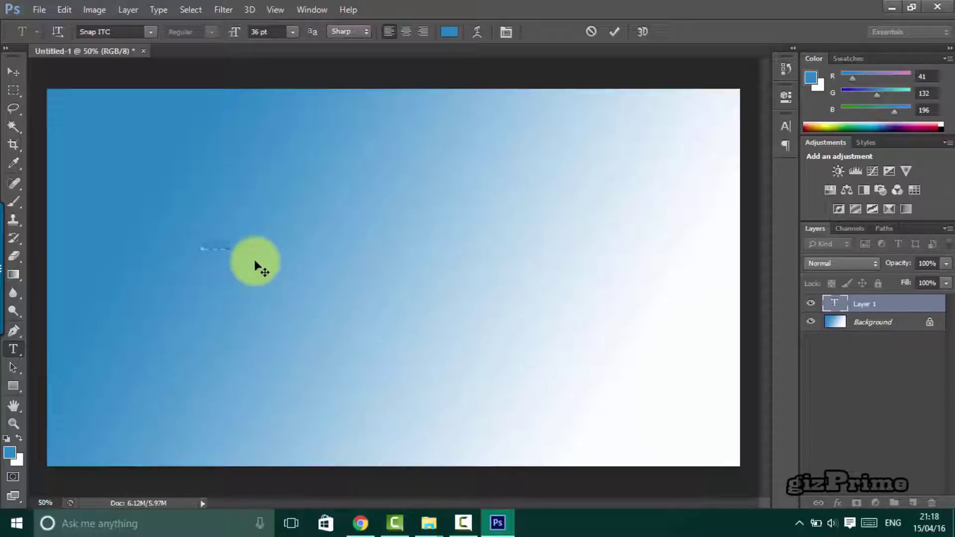
pyautogui.write('GIZPRIME')
pyautogui.hotkey('ctrl', 'a')
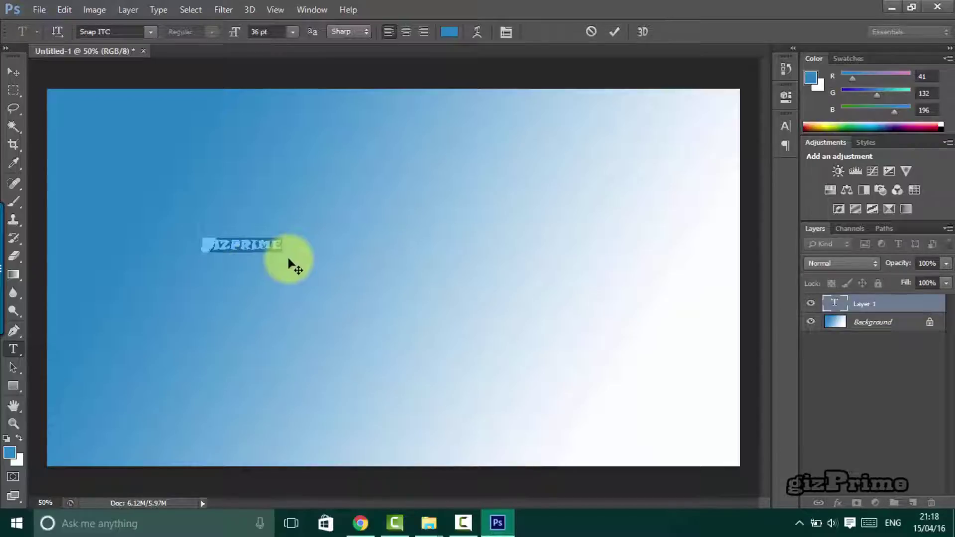
pyautogui.click(614, 31)
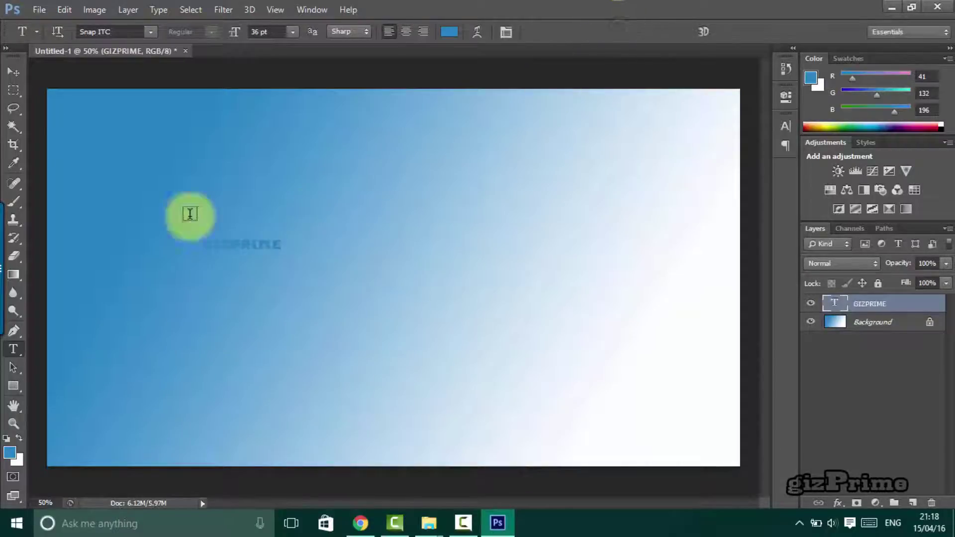
# Scale GIZPRIME up greatly and center it across the middle of the canvas.
pyautogui.click(13, 73)
pyautogui.hotkey('ctrl', 't')
pyautogui.moveTo(281, 259); pyautogui.dragTo(655, 348)
pyautogui.moveTo(576, 277); pyautogui.dragTo(487, 246)
pyautogui.click(705, 34)
# Recolor all the GIZPRIME letters pure black.
pyautogui.click(13, 348)
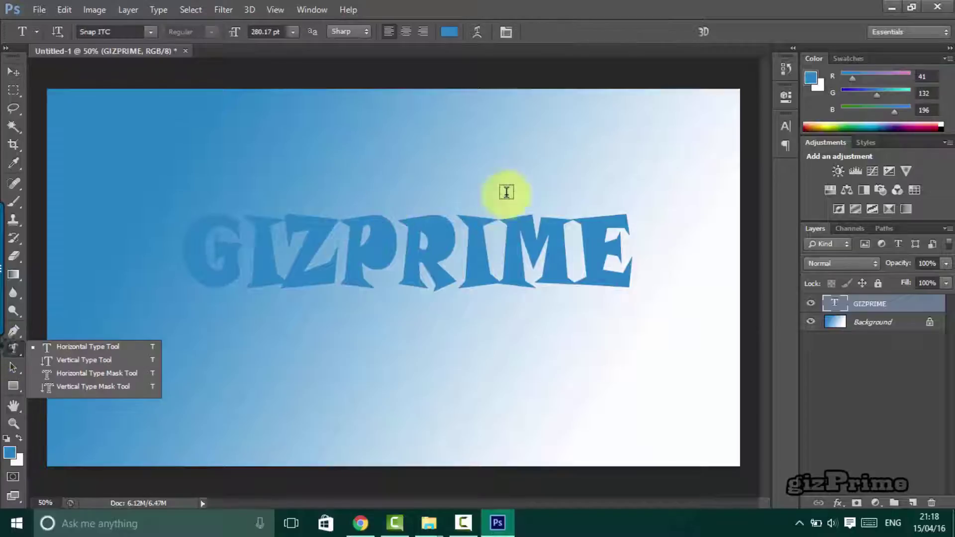
pyautogui.click(459, 242)
pyautogui.hotkey('ctrl', 'a')
pyautogui.click(810, 78)
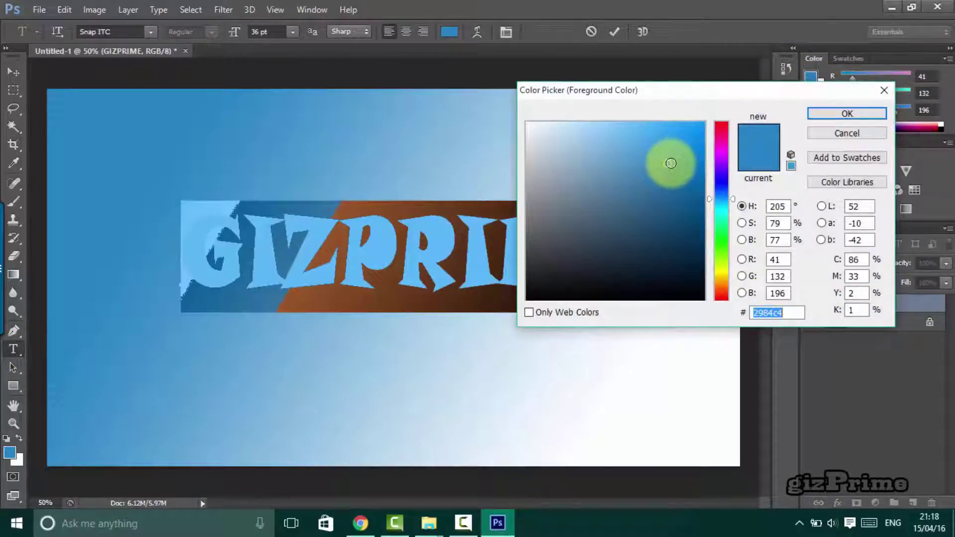
pyautogui.click(724, 244)
pyautogui.moveTo(669, 162); pyautogui.dragTo(539, 321)
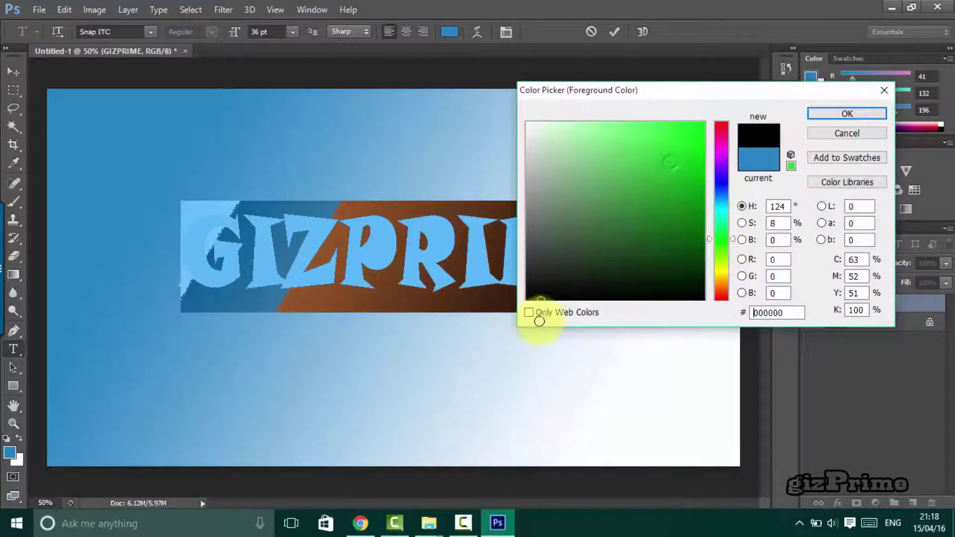
pyautogui.click(869, 112)
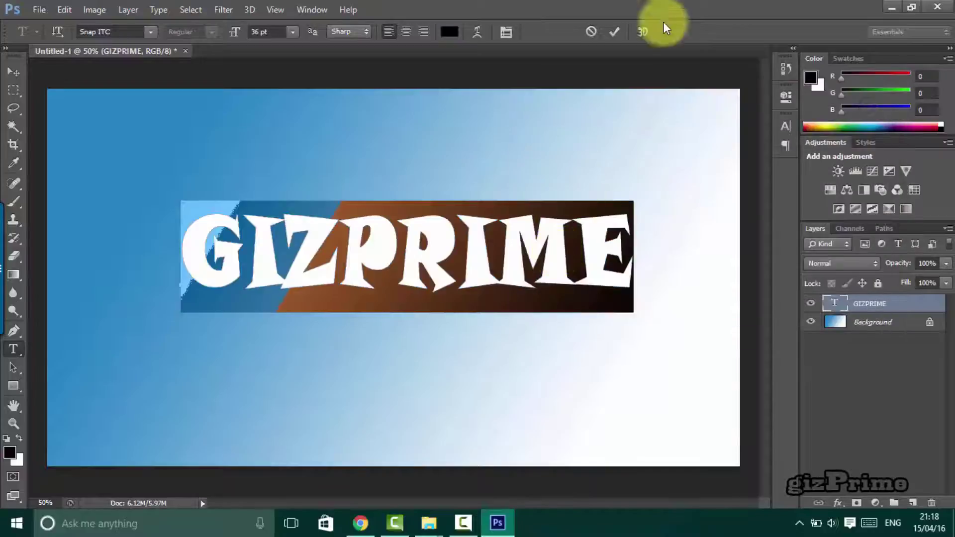
pyautogui.click(615, 31)
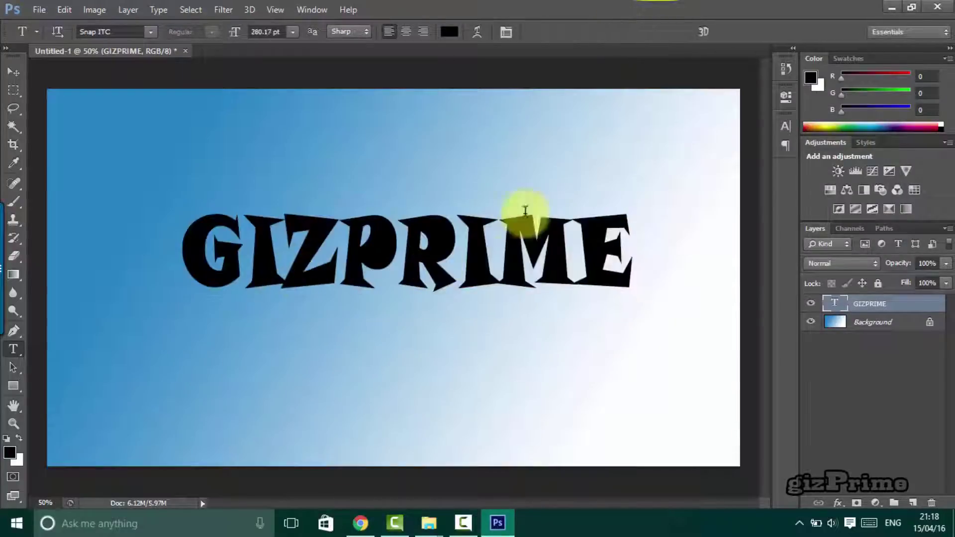
# Change GIZPRIME's font to Rektec after briefly trying Microsoft JhengHei.
pyautogui.doubleClick(320, 260)
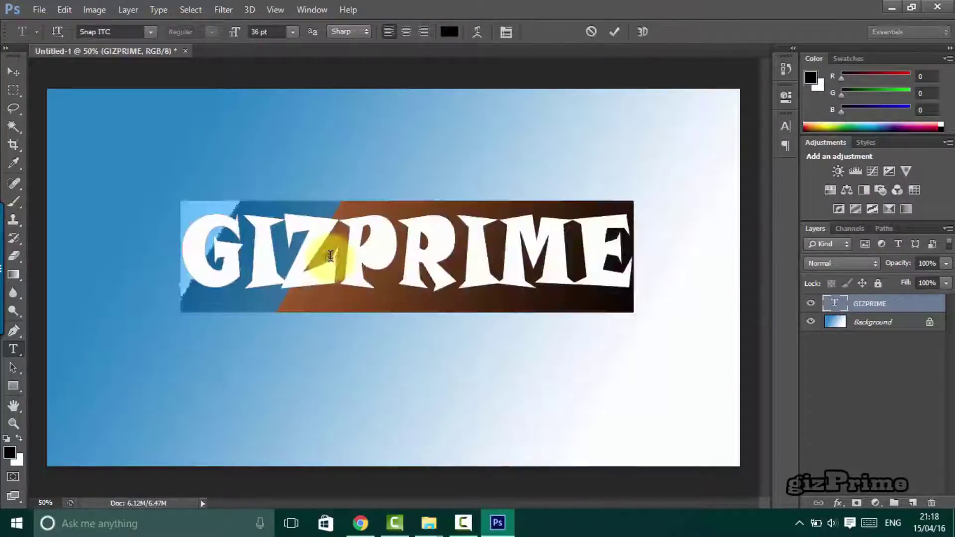
pyautogui.click(149, 32)
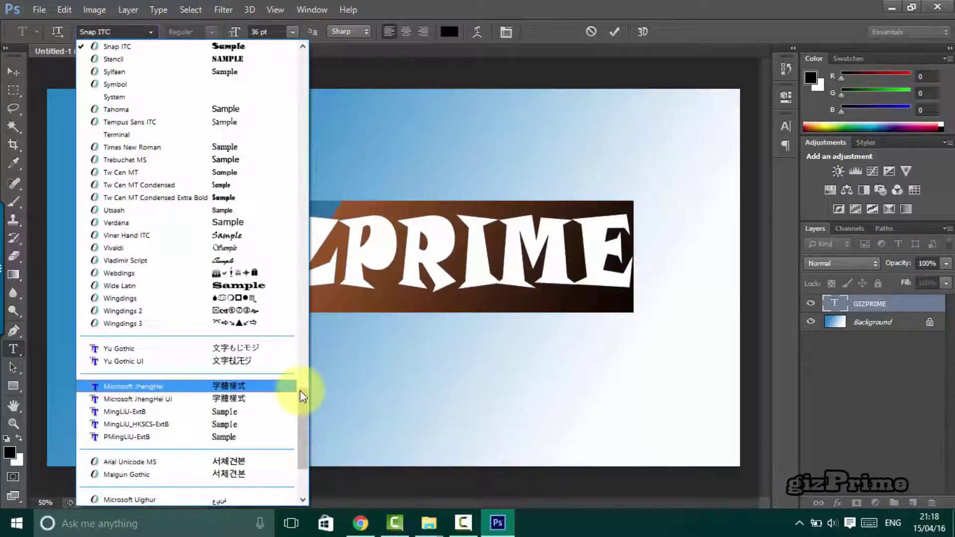
pyautogui.click(300, 389)
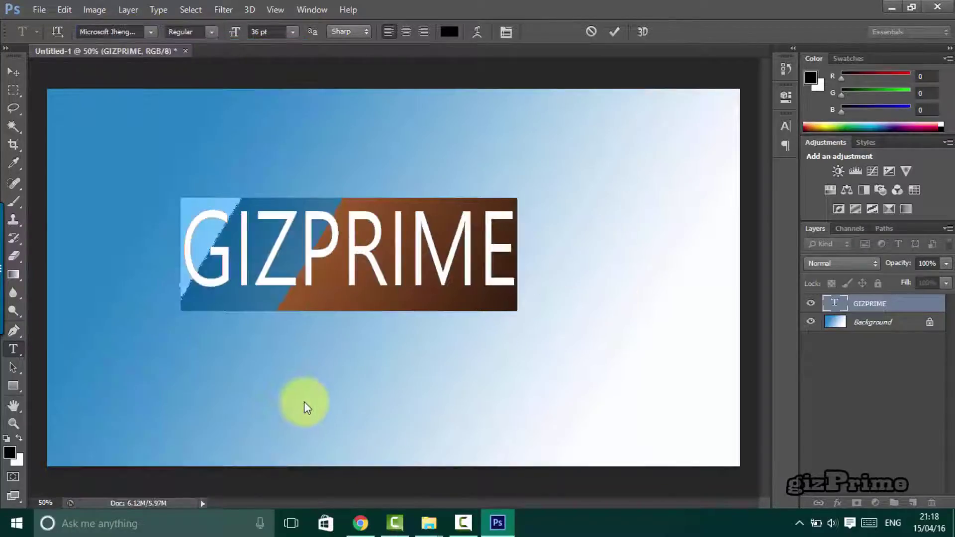
pyautogui.click(151, 32)
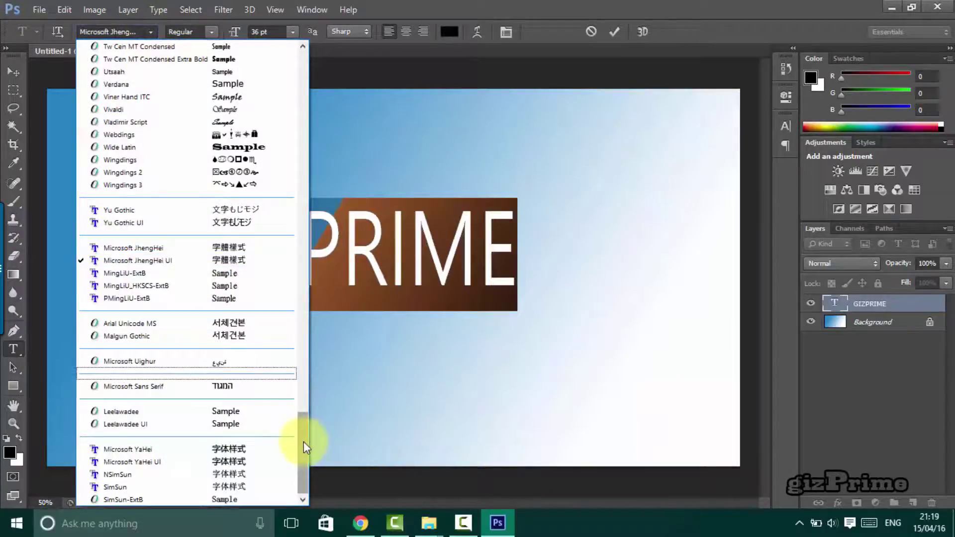
pyautogui.moveTo(304, 441); pyautogui.dragTo(297, 333)
pyautogui.click(264, 323)
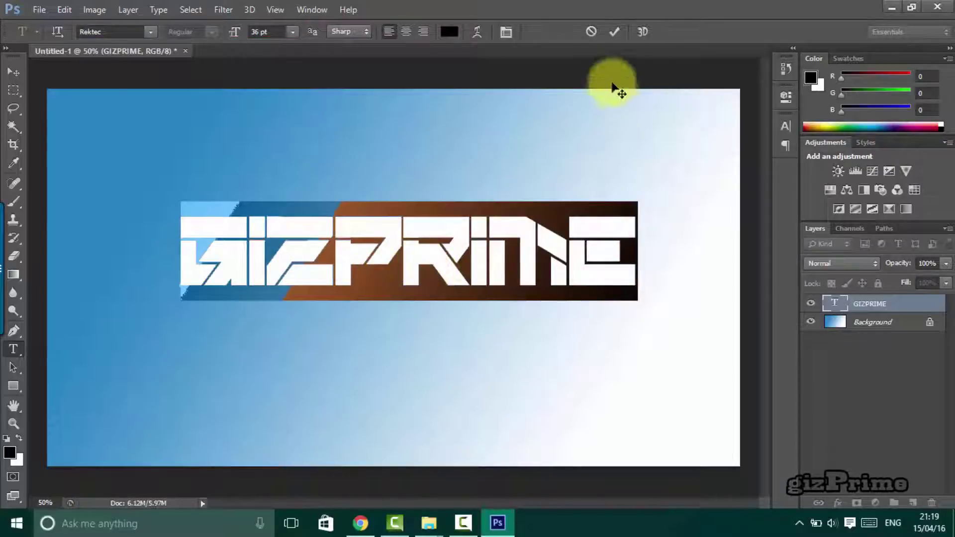
pyautogui.click(614, 30)
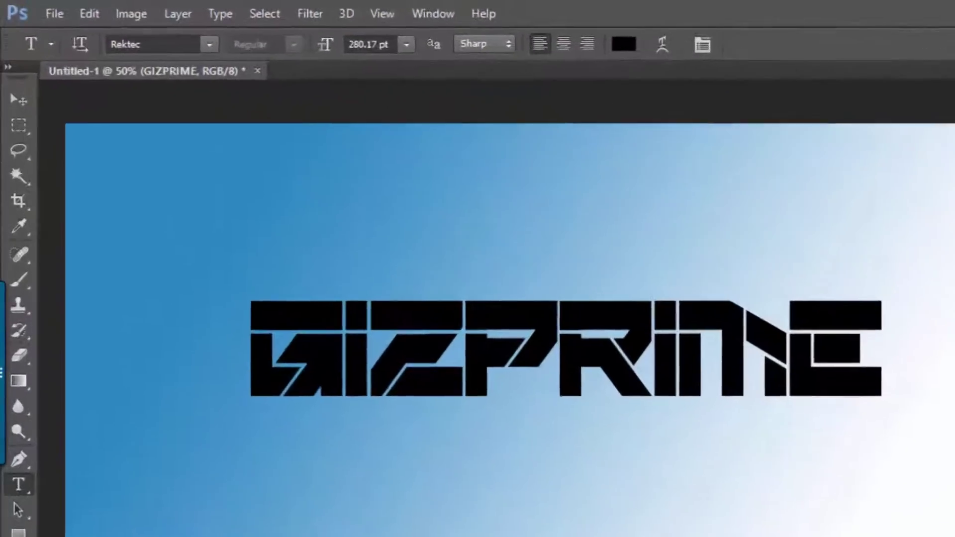
# Switch to the browser and scroll through the Againts font page on dafont.com.
pyautogui.click(361, 523)
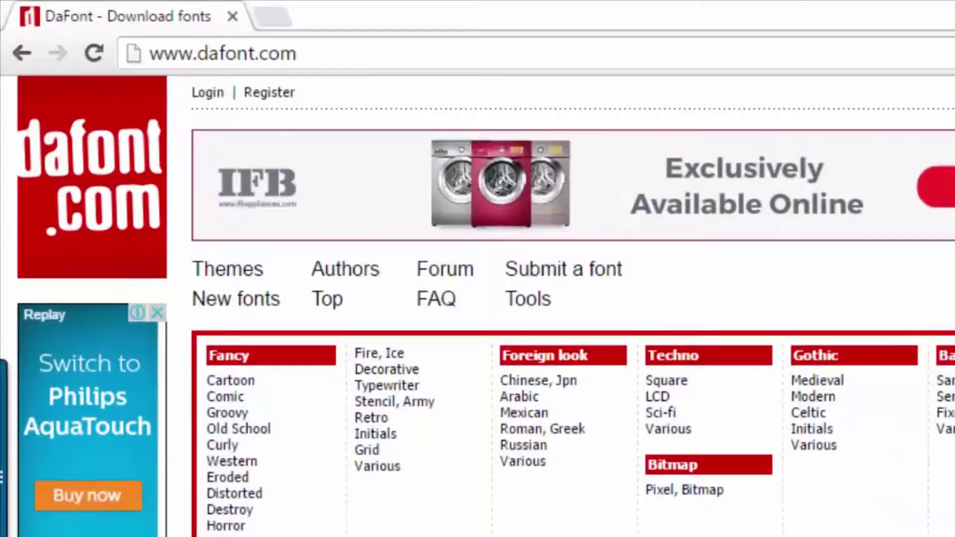
pyautogui.click(328, 43)
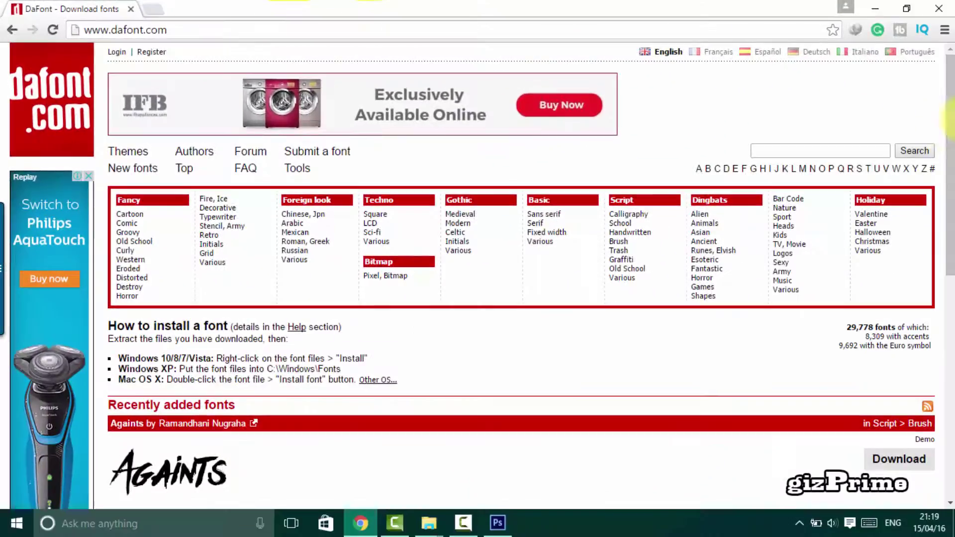
pyautogui.scroll(-5, 952, 132)
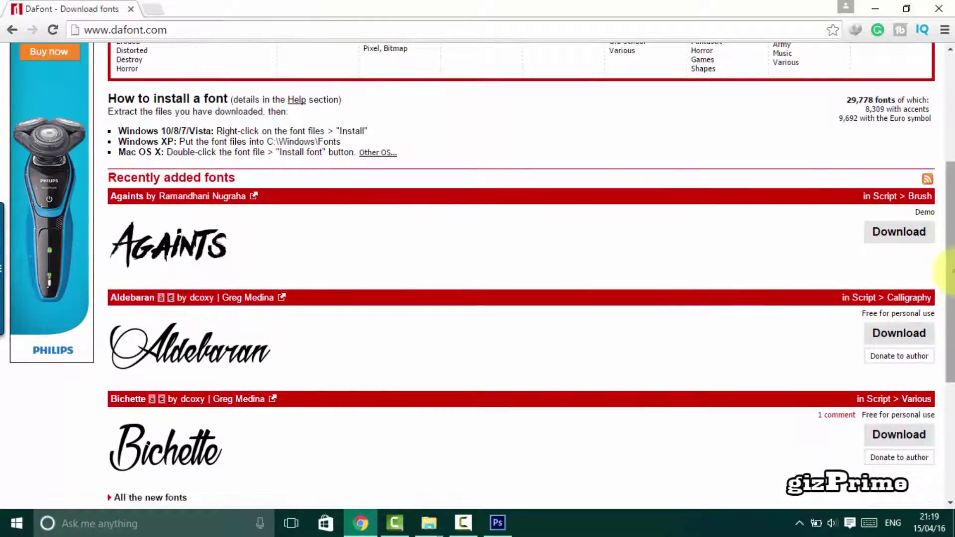
pyautogui.scroll(3, 936, 229)
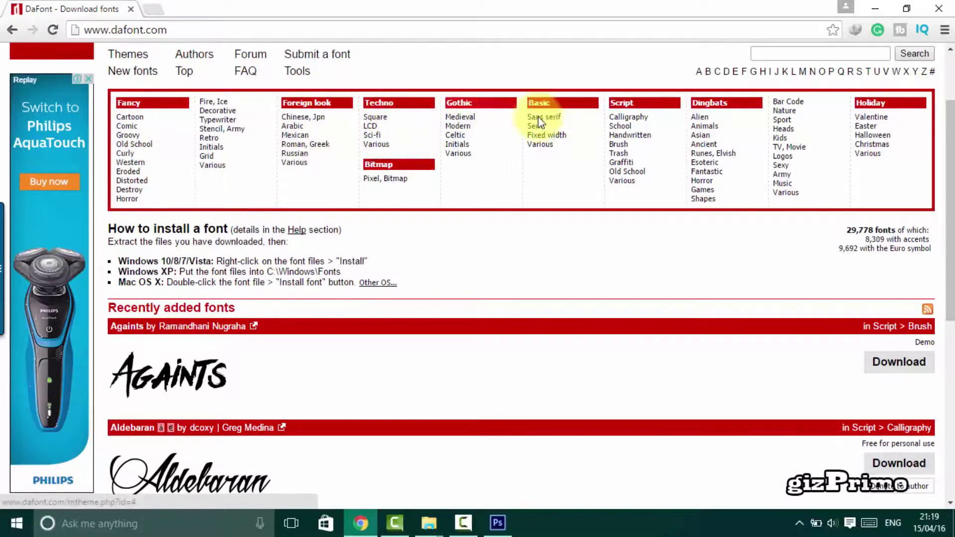
pyautogui.moveTo(949, 239); pyautogui.dragTo(949, 303)
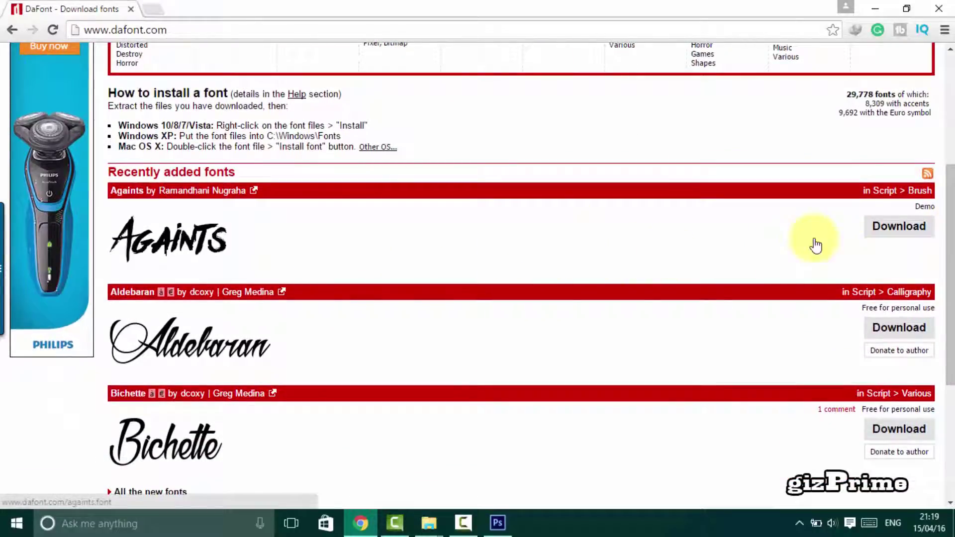
# Download the againts.zip font archive and open its Compressd download folder.
pyautogui.click(906, 230)
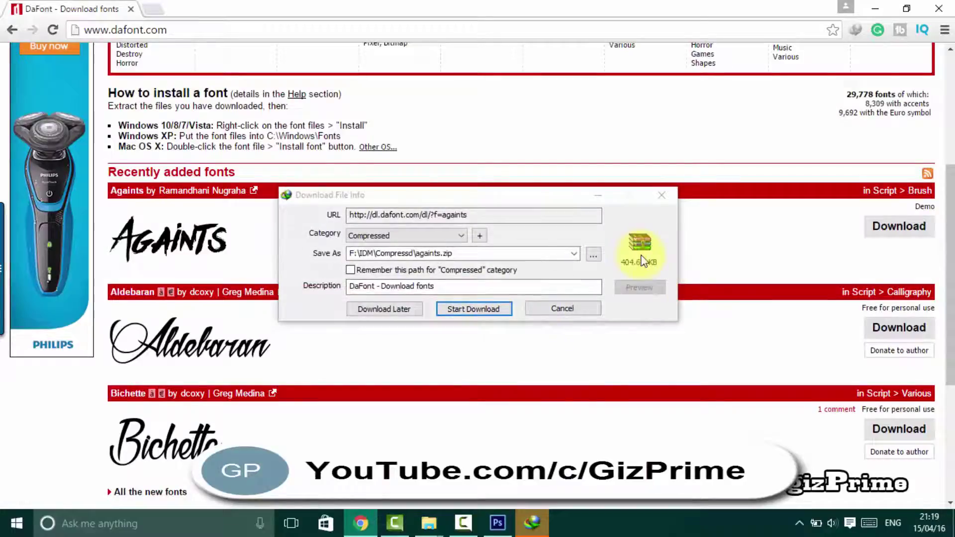
pyautogui.click(471, 307)
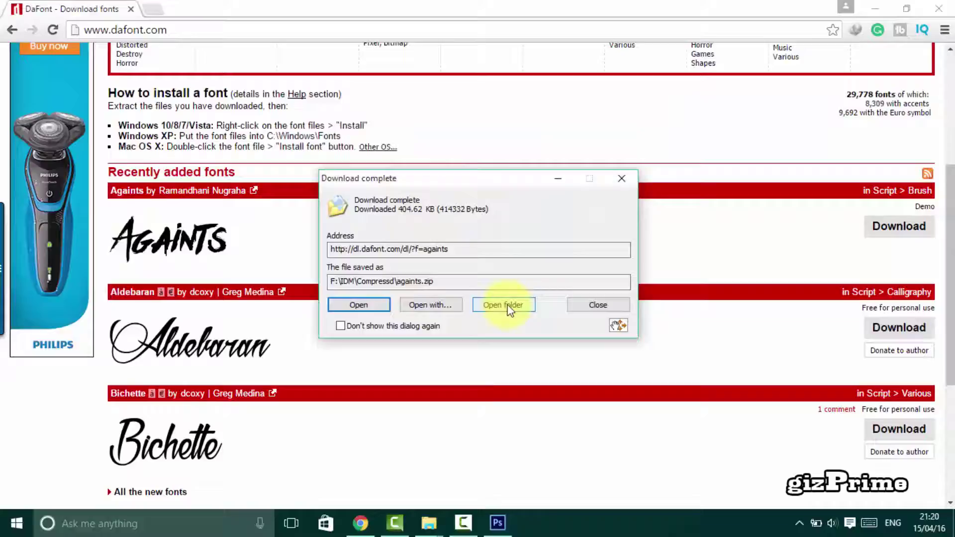
pyautogui.click(504, 305)
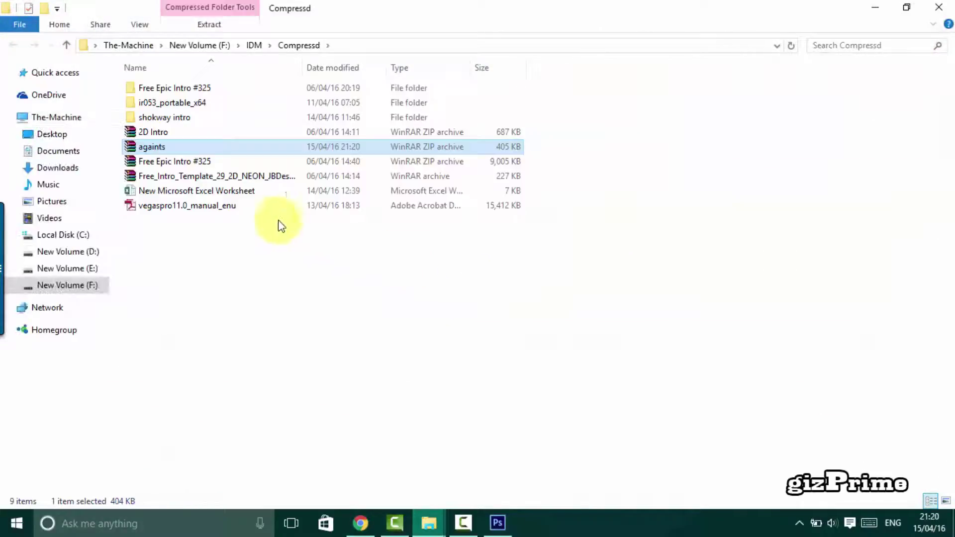
# Select the downloaded againts ZIP archive in the Compressd folder.
pyautogui.click(157, 158)
pyautogui.click(147, 151)
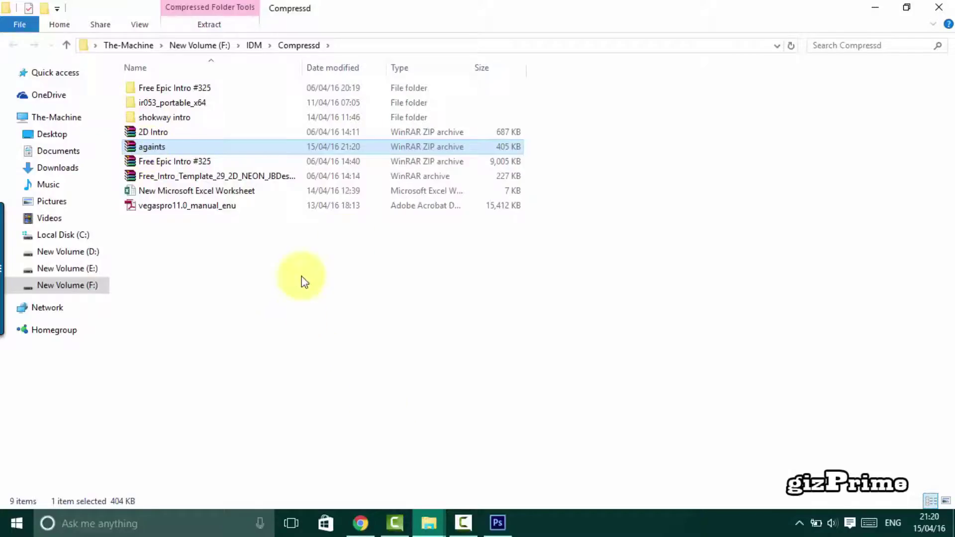
# In Photoshop, scan the GIZPRIME font list for Againts and close it unchanged.
pyautogui.click(497, 523)
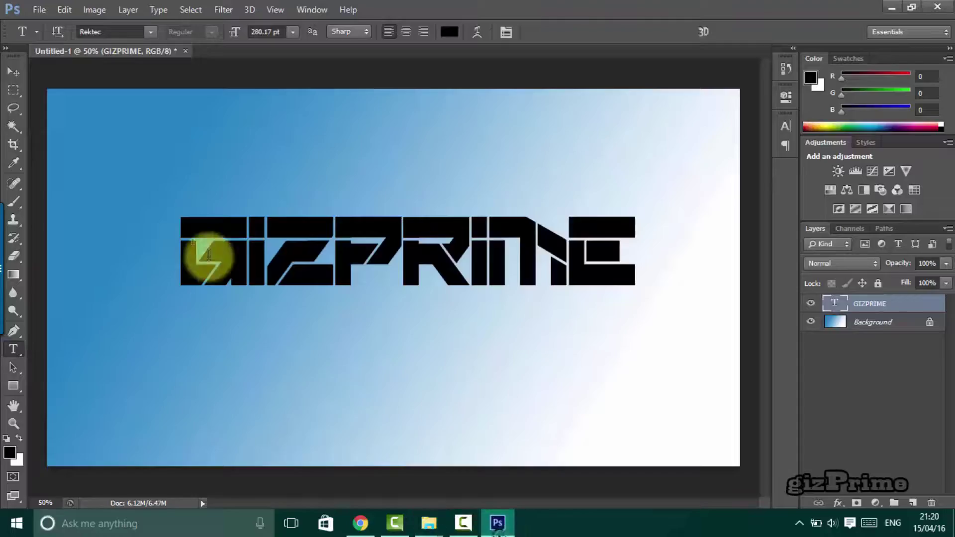
pyautogui.doubleClick(336, 238)
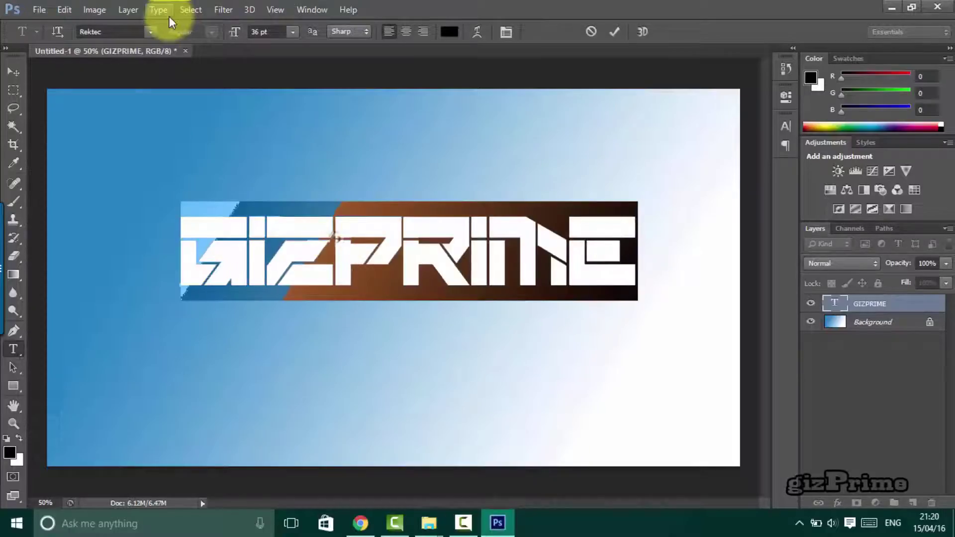
pyautogui.click(150, 31)
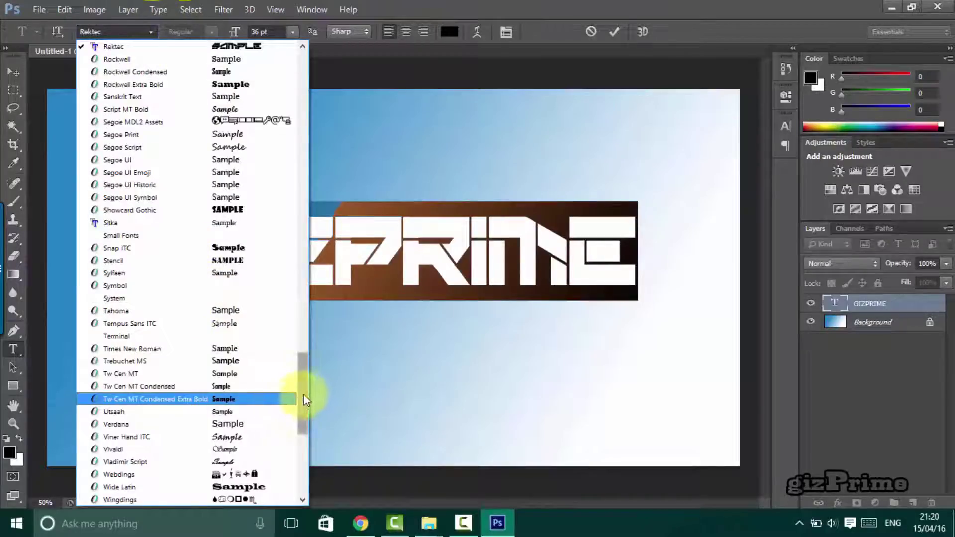
pyautogui.moveTo(304, 380); pyautogui.dragTo(308, 82)
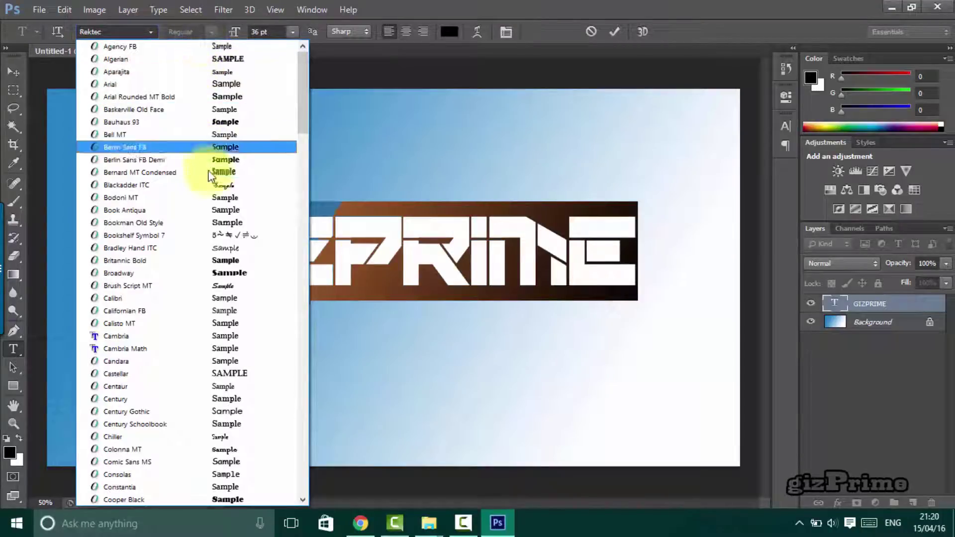
pyautogui.click(473, 11)
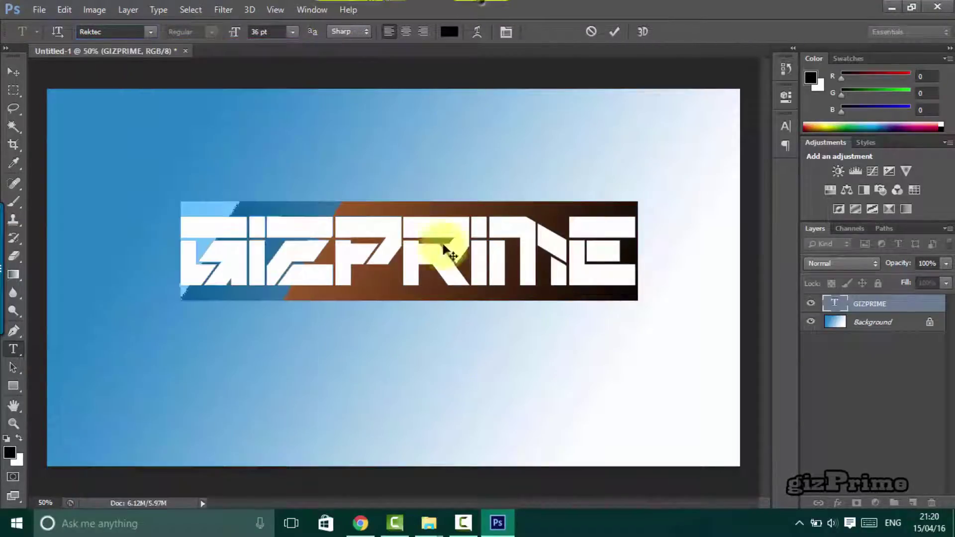
# Open againts.zip and install the againts.otf font through Font Viewer.
pyautogui.moveTo(364, 529)
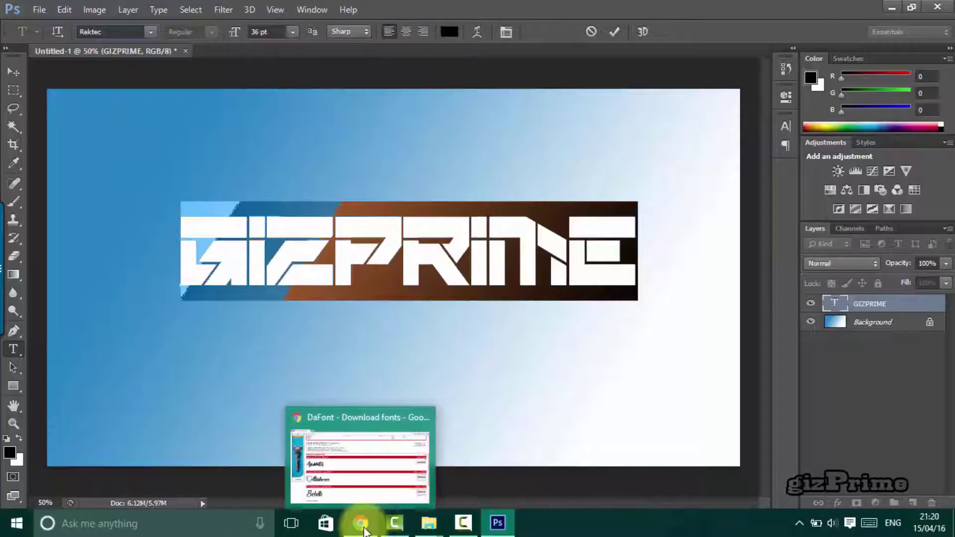
pyautogui.moveTo(428, 524)
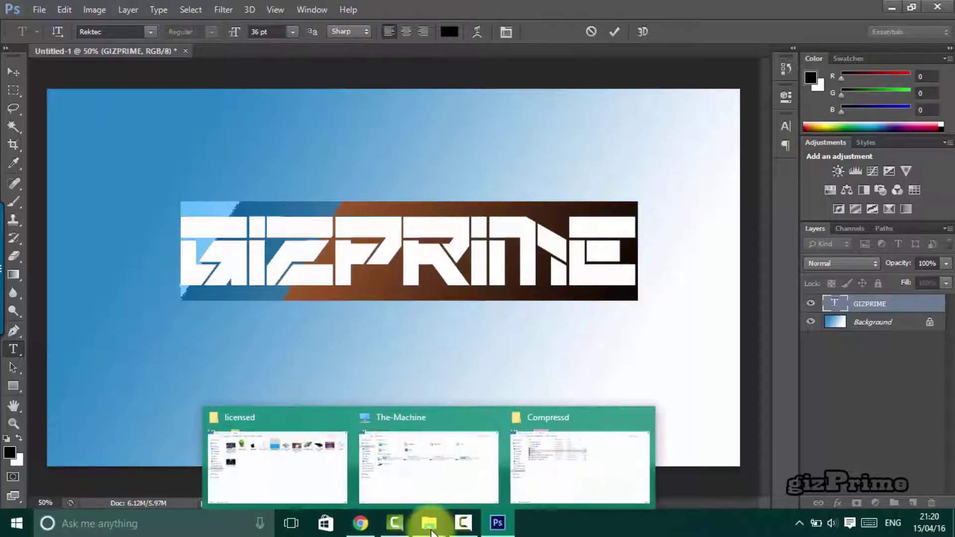
pyautogui.click(575, 485)
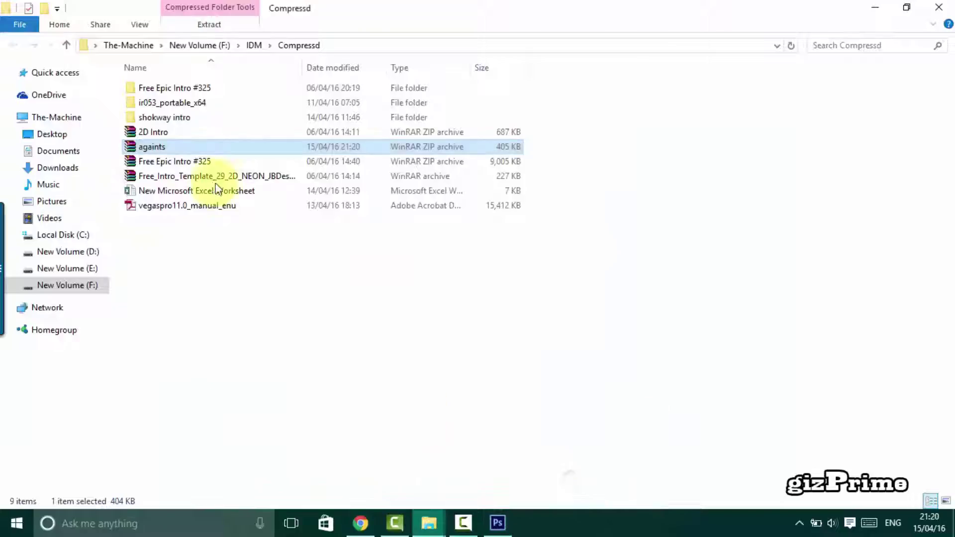
pyautogui.doubleClick(147, 151)
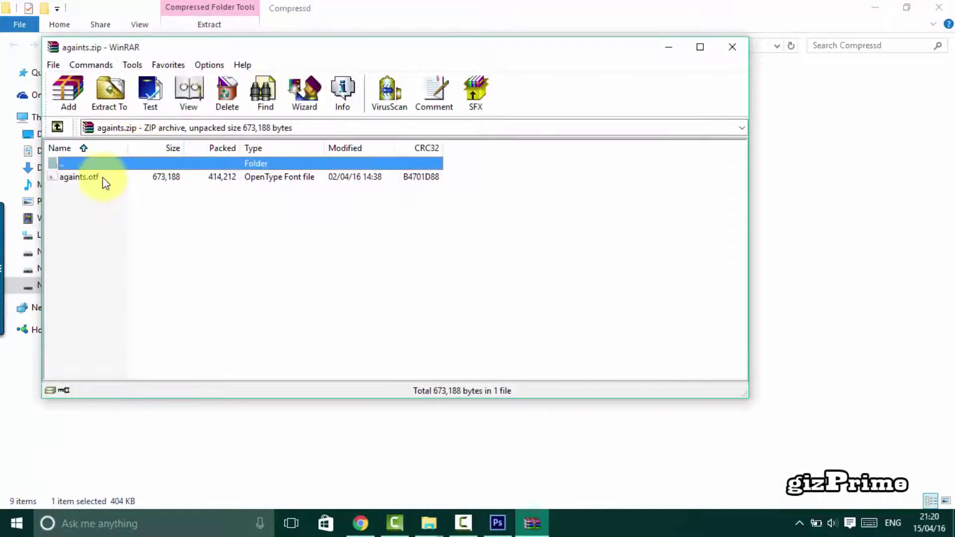
pyautogui.doubleClick(103, 177)
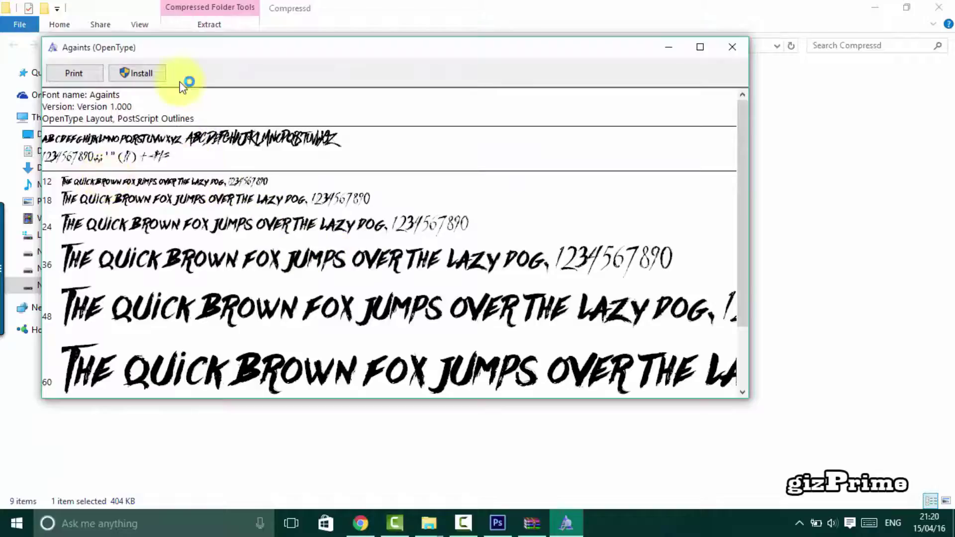
pyautogui.click(137, 73)
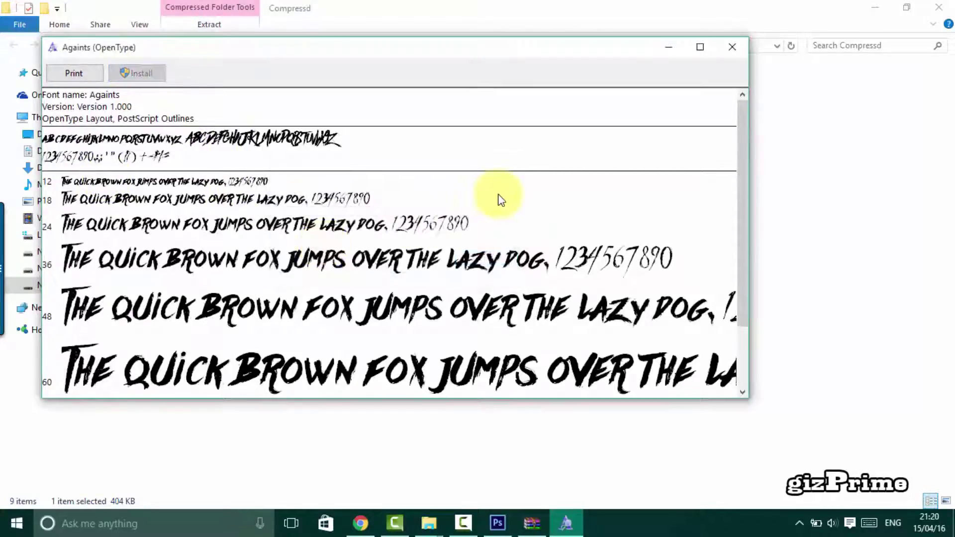
# Close the font preview and archive window, then return to Photoshop.
pyautogui.click(739, 46)
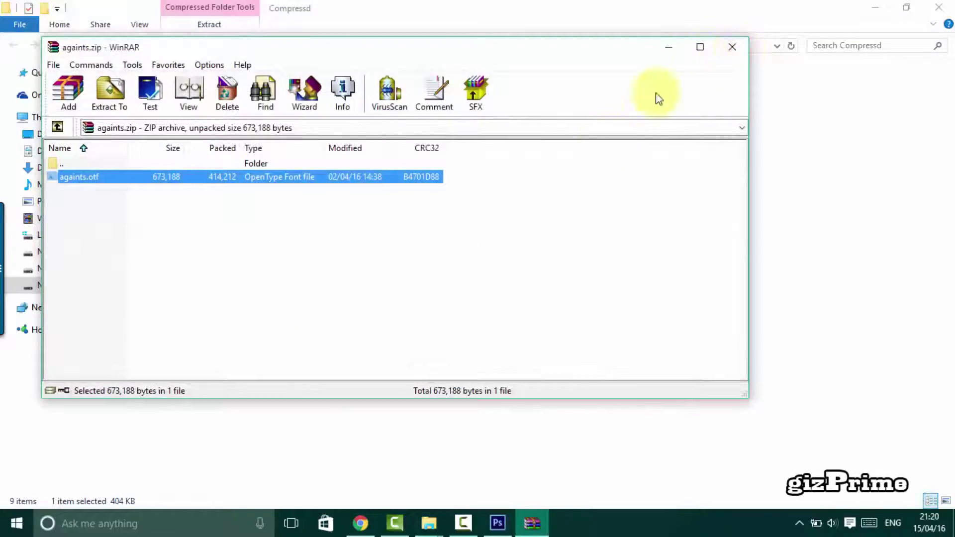
pyautogui.click(738, 44)
pyautogui.click(417, 330)
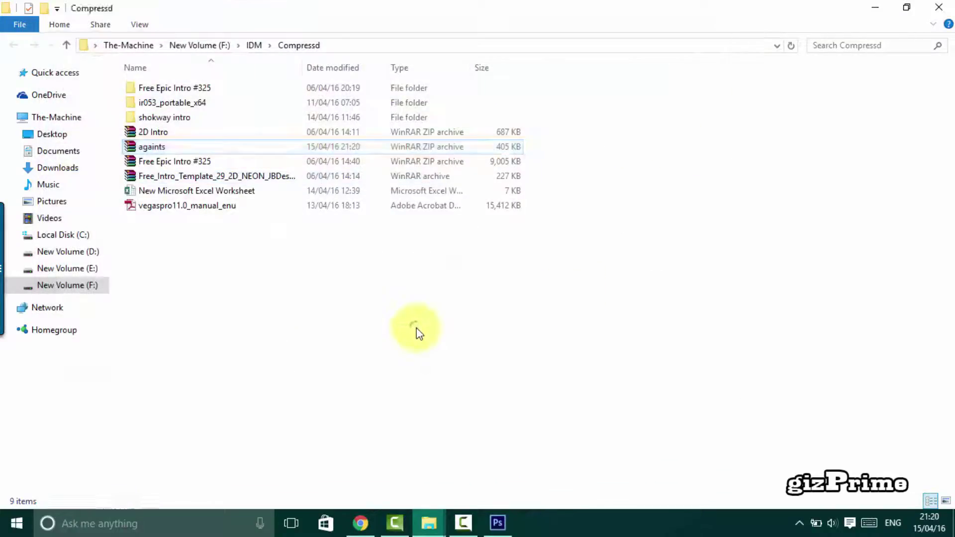
pyautogui.click(497, 523)
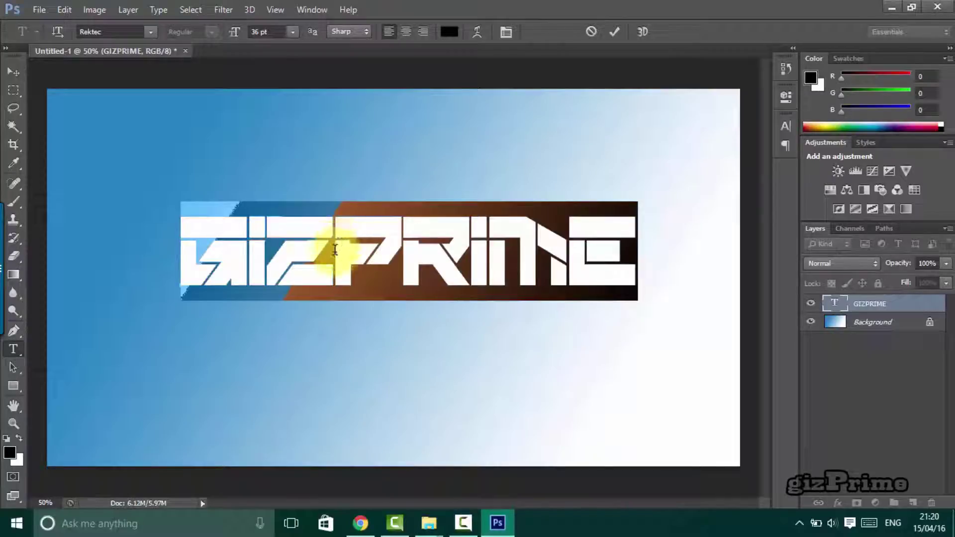
# Apply the newly installed Againts font to GIZPRIME and commit the edit.
pyautogui.click(154, 31)
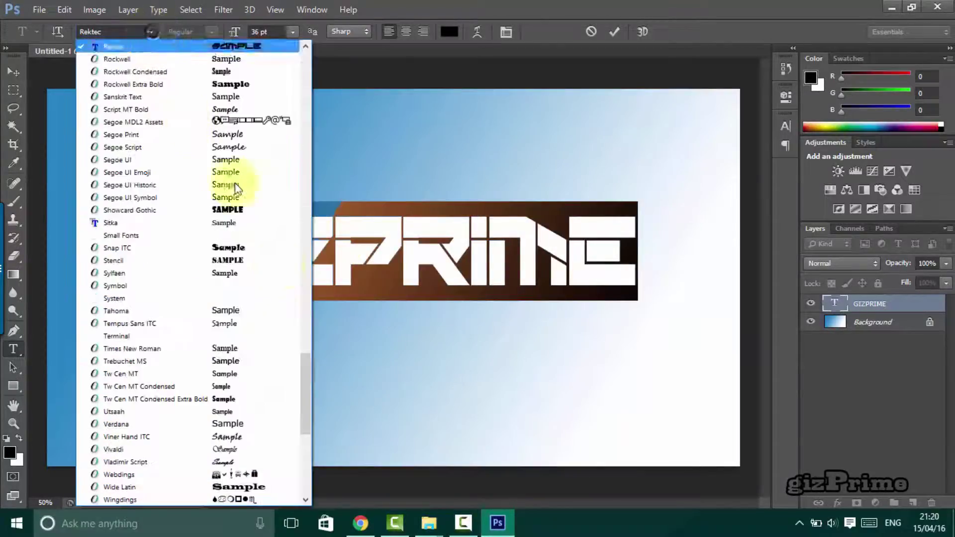
pyautogui.moveTo(308, 378); pyautogui.dragTo(298, 62)
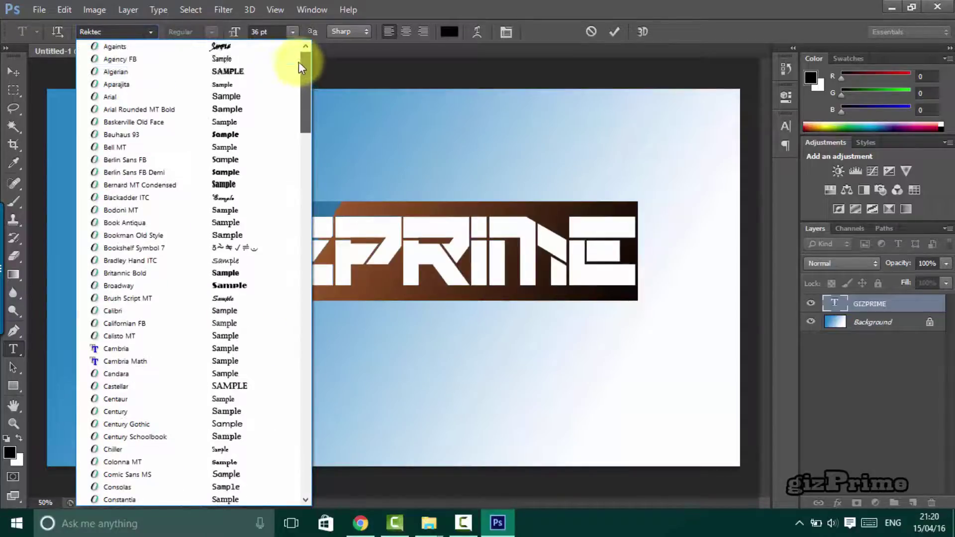
pyautogui.click(237, 47)
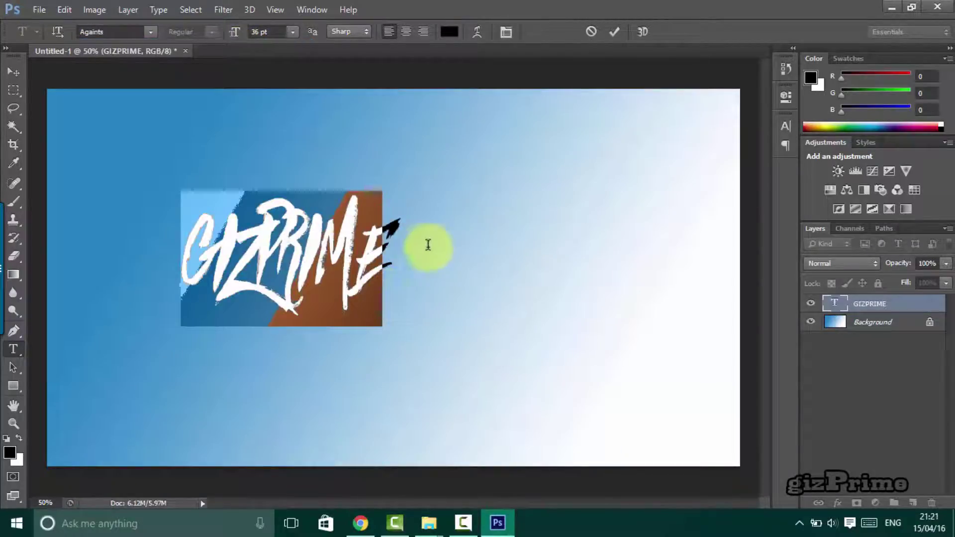
pyautogui.click(411, 251)
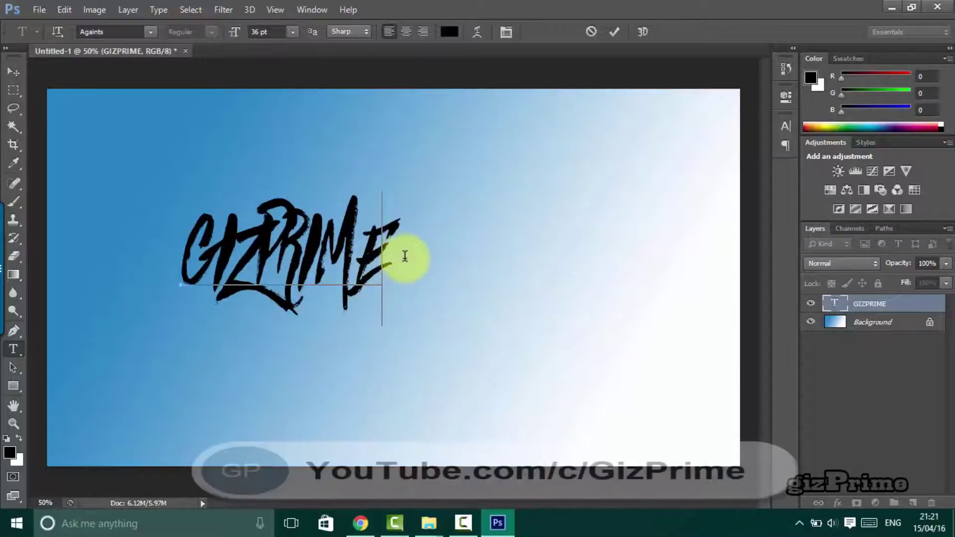
pyautogui.click(324, 257)
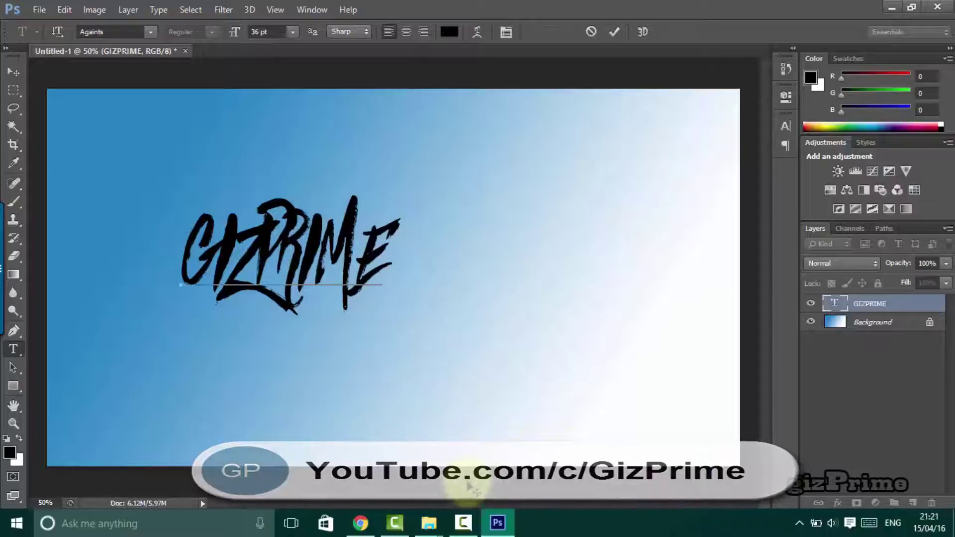
# Open minecraft_pe.zip from the IDM Document folder and install MINECRAFT PE.ttf.
pyautogui.moveTo(429, 522)
pyautogui.click(527, 468)
pyautogui.press('BackSpace')
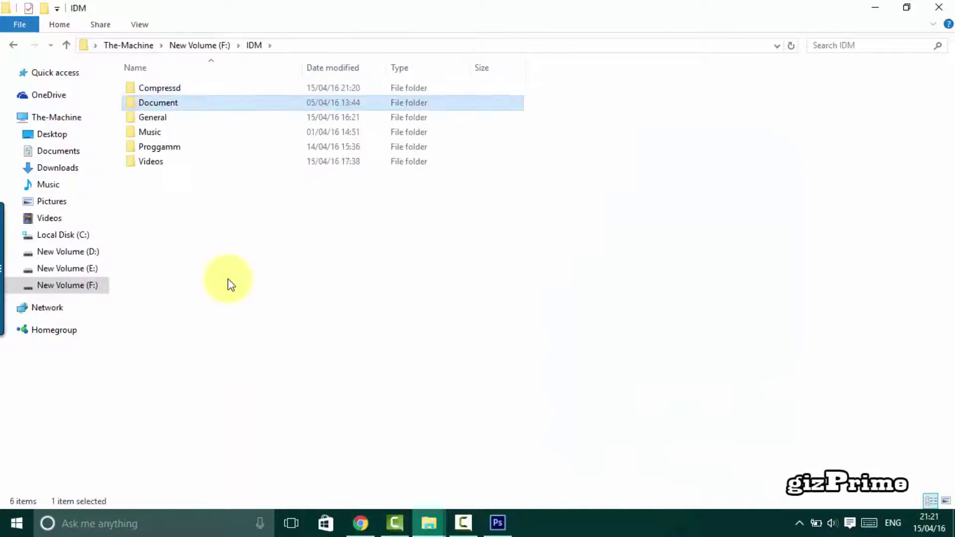
pyautogui.press('Return')
pyautogui.press('Up')
pyautogui.press('Up')
pyautogui.press('Up')
pyautogui.press('Up')
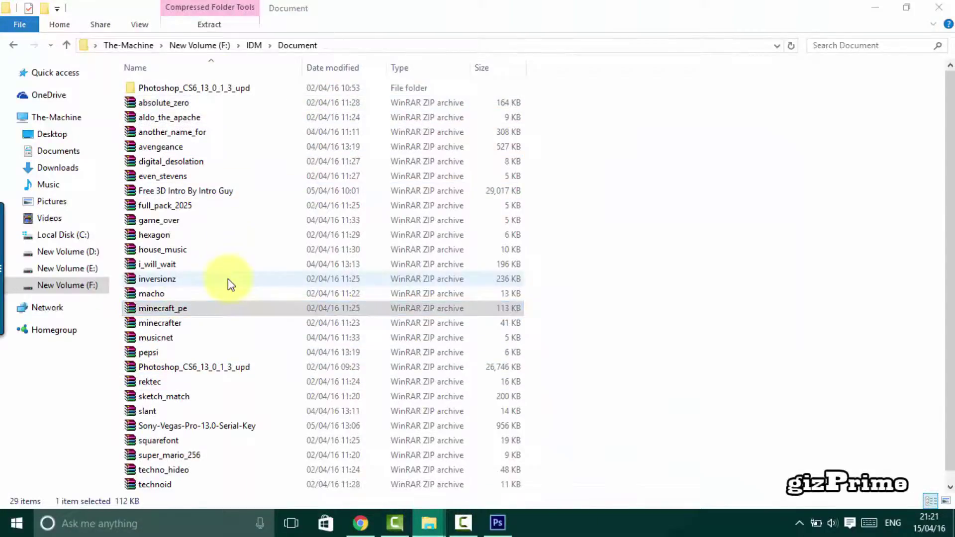
pyautogui.press('Return')
pyautogui.press('Down')
pyautogui.press('Return')
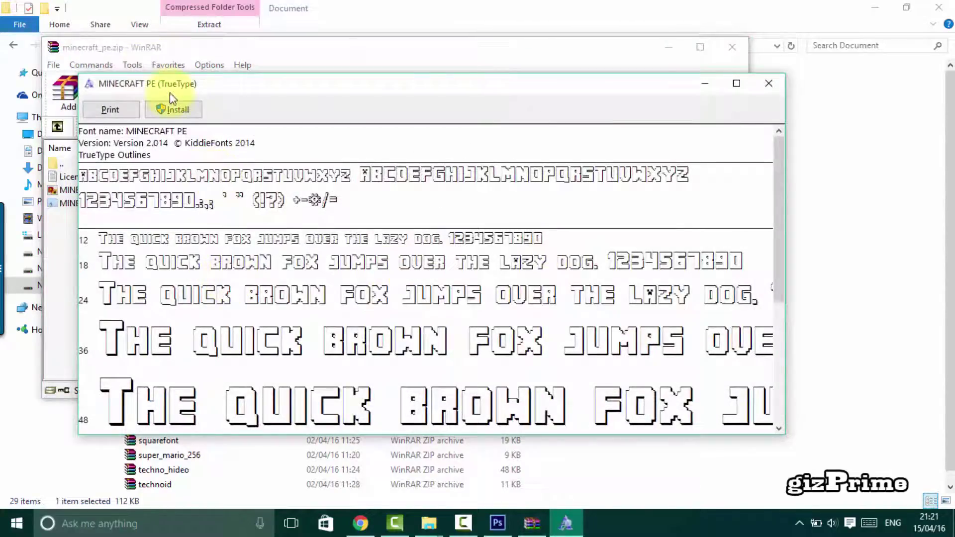
pyautogui.click(184, 115)
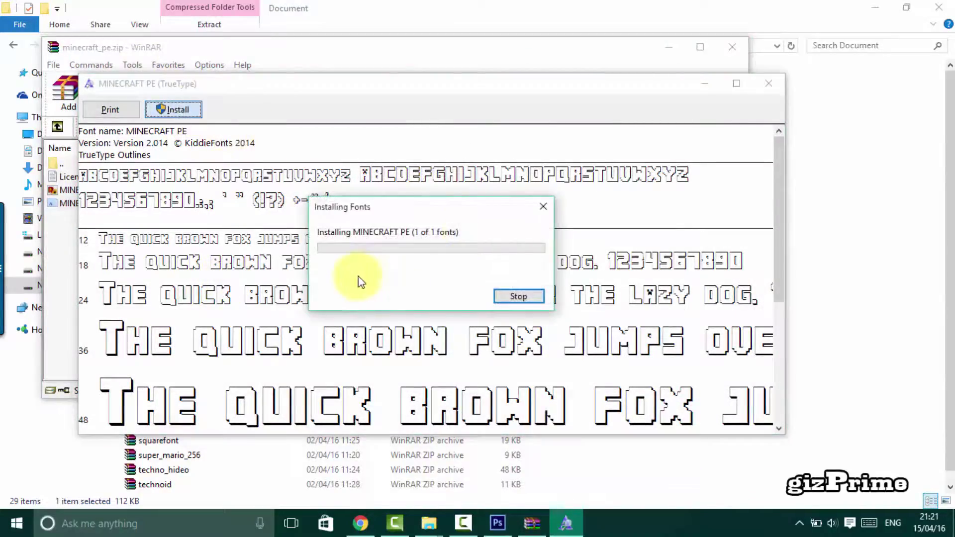